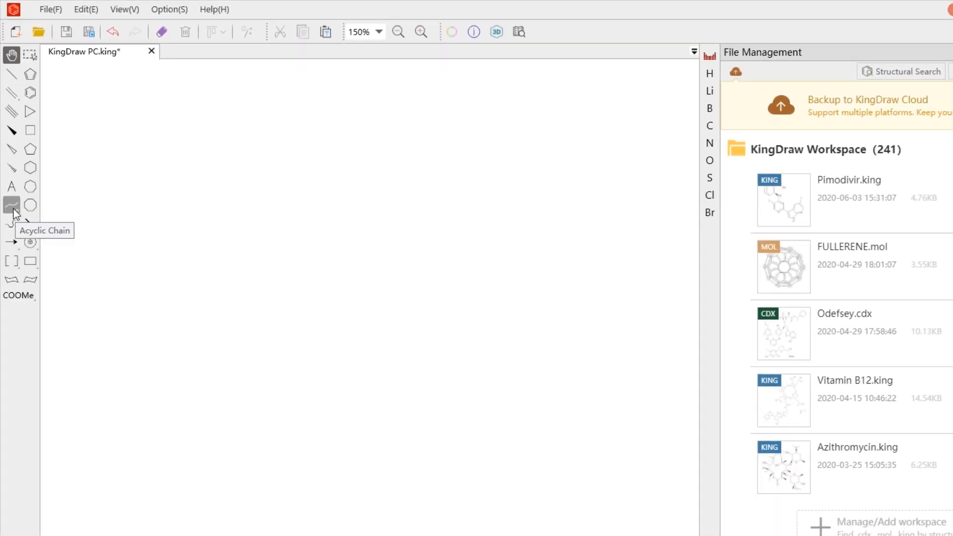
# Step: Draw a branched carbon chain with a double-bonded end atom on the second carbon and a hashed wedge bond on the third
pyautogui.click(13, 214)
pyautogui.moveTo(260, 188); pyautogui.dragTo(378, 218)
pyautogui.click(11, 74)
pyautogui.click(286, 174)
pyautogui.click(287, 159)
pyautogui.click(11, 168)
pyautogui.click(312, 189)
# Step: Change the double-bonded and adjacent single-bonded end atoms to oxygen, and the hashed wedge end atom to nitrogen
pyautogui.click(709, 161)
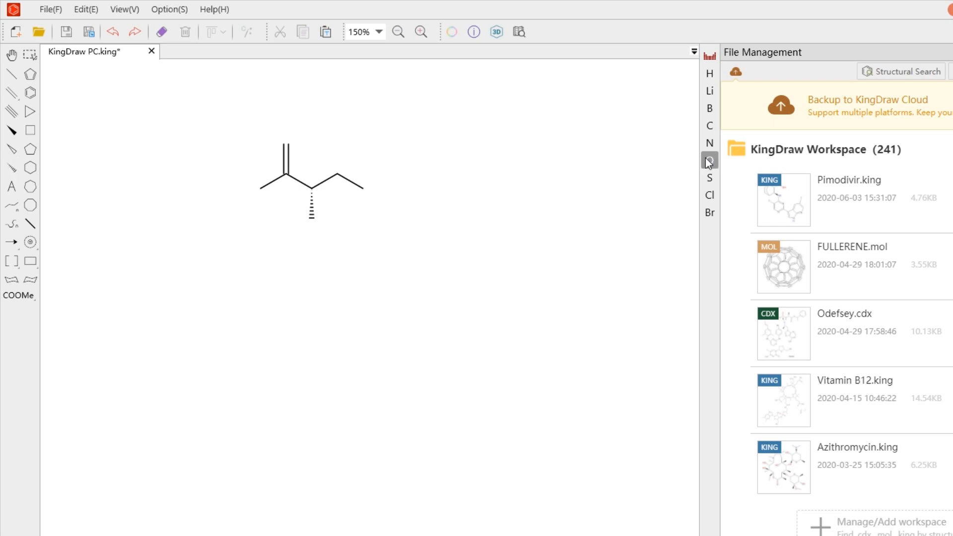
pyautogui.click(260, 189)
pyautogui.click(312, 218)
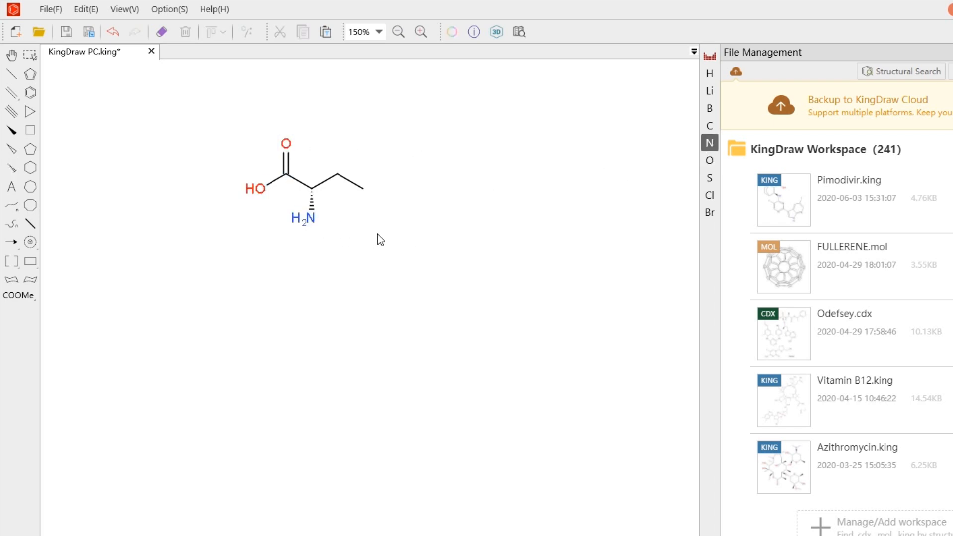
# Step: Replace the remaining end carbon of the chain with selenium (Se) from the periodic table
pyautogui.click(710, 58)
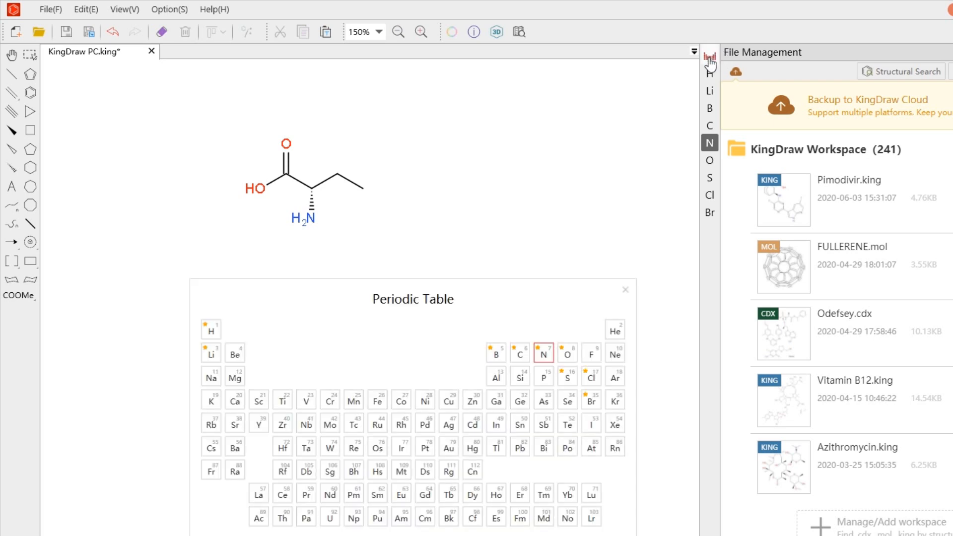
pyautogui.moveTo(552, 278); pyautogui.dragTo(784, 120)
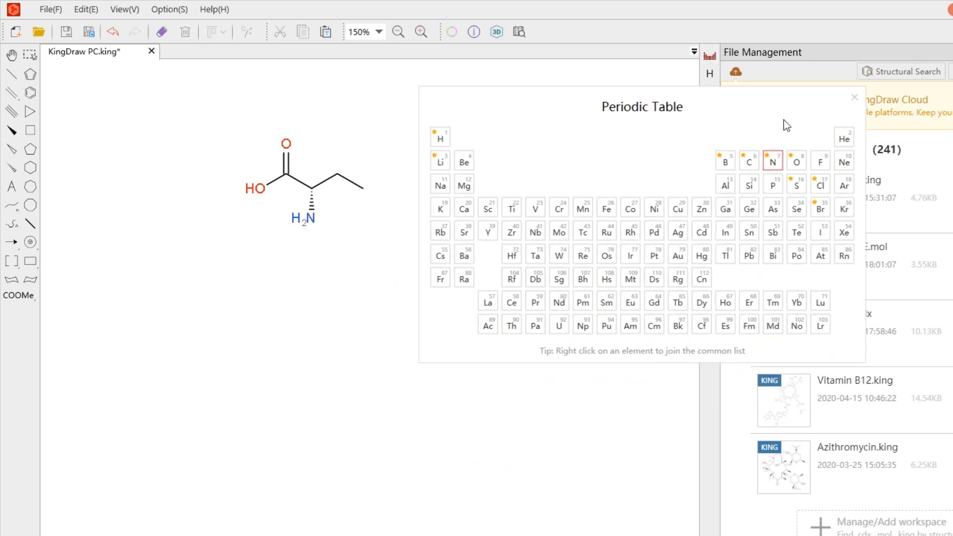
pyautogui.click(797, 209)
pyautogui.click(364, 189)
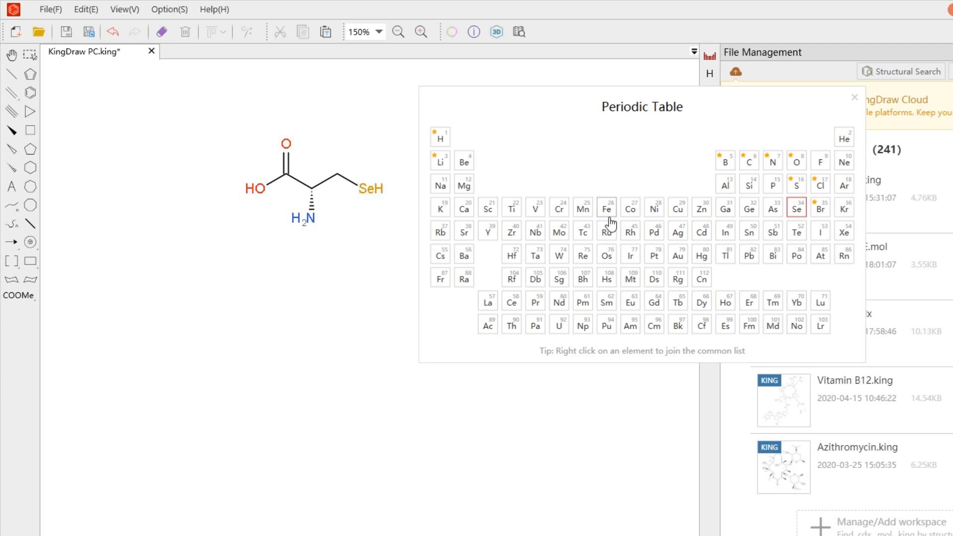
pyautogui.click(855, 97)
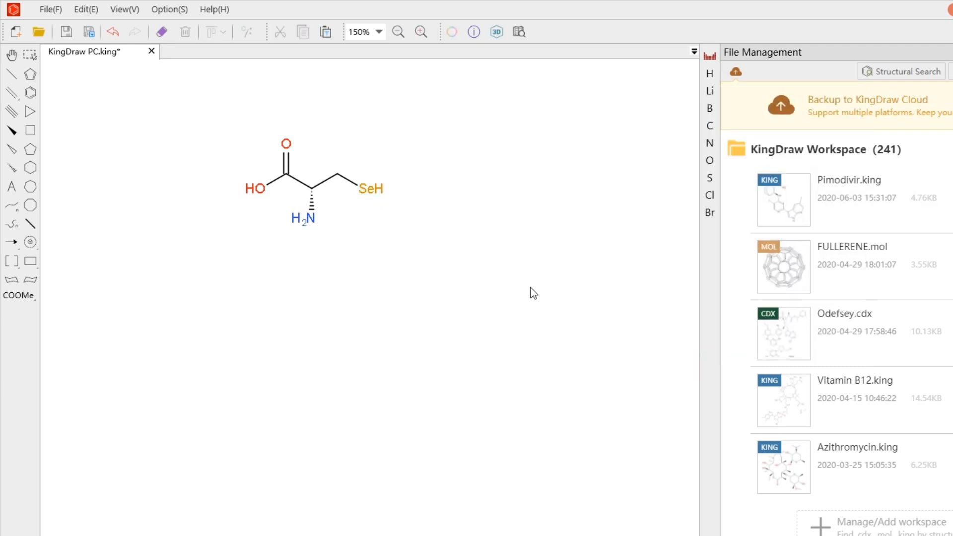
# Step: Place CH4, HCl, NH3, Na, H2O, H2S and SiH4 beneath their matching hotkey letters in the first row
pyautogui.click(12, 56)
pyautogui.moveTo(375, 299); pyautogui.dragTo(425, 138)
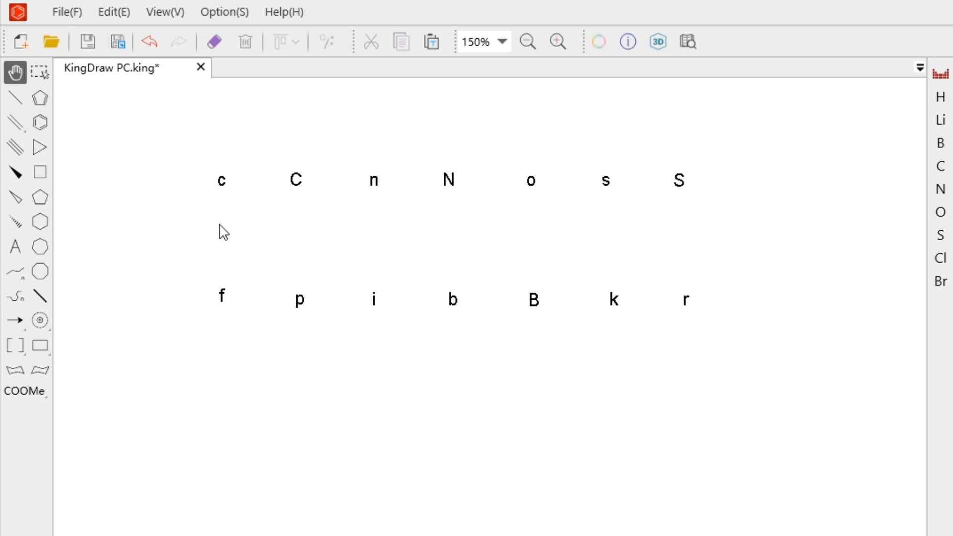
pyautogui.click(223, 229)
pyautogui.click(300, 230)
pyautogui.click(376, 230)
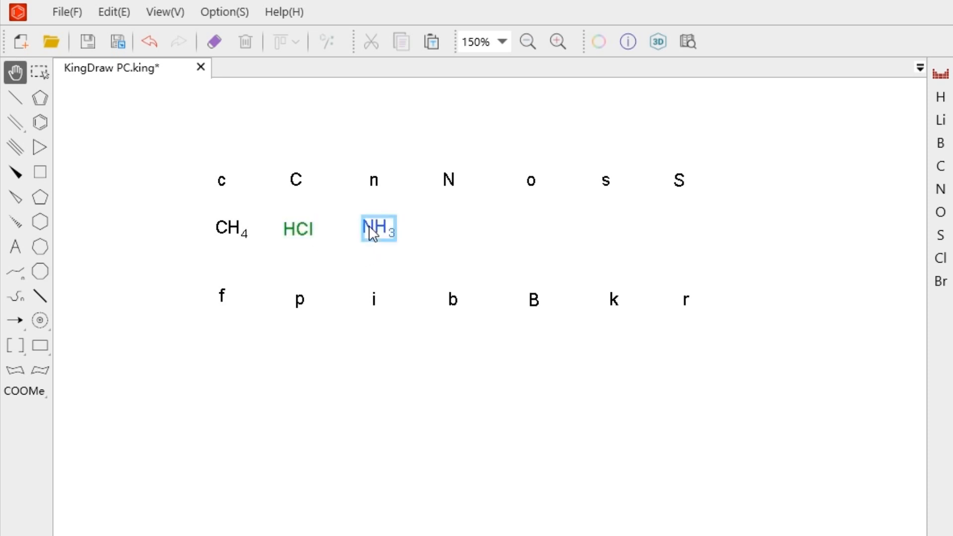
pyautogui.click(450, 230)
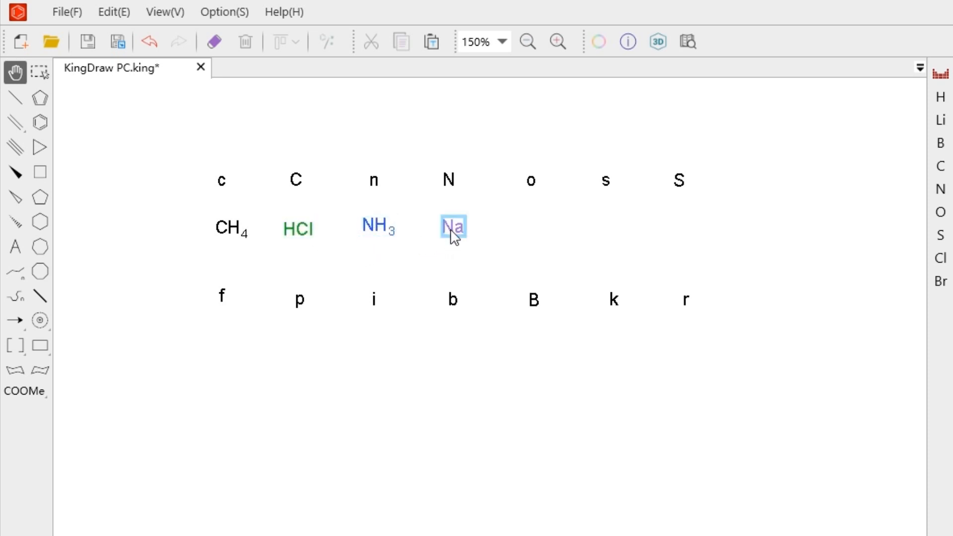
pyautogui.click(546, 225)
pyautogui.click(619, 229)
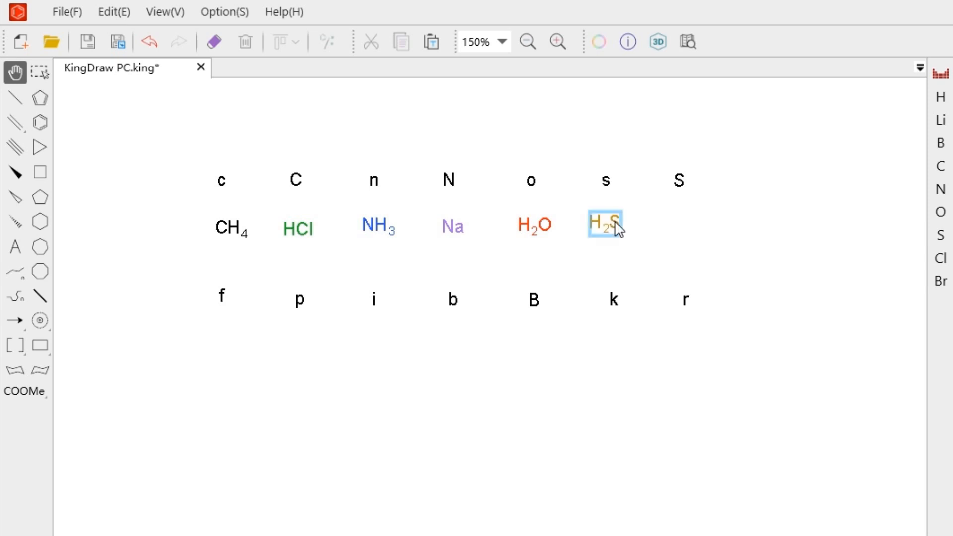
pyautogui.click(683, 231)
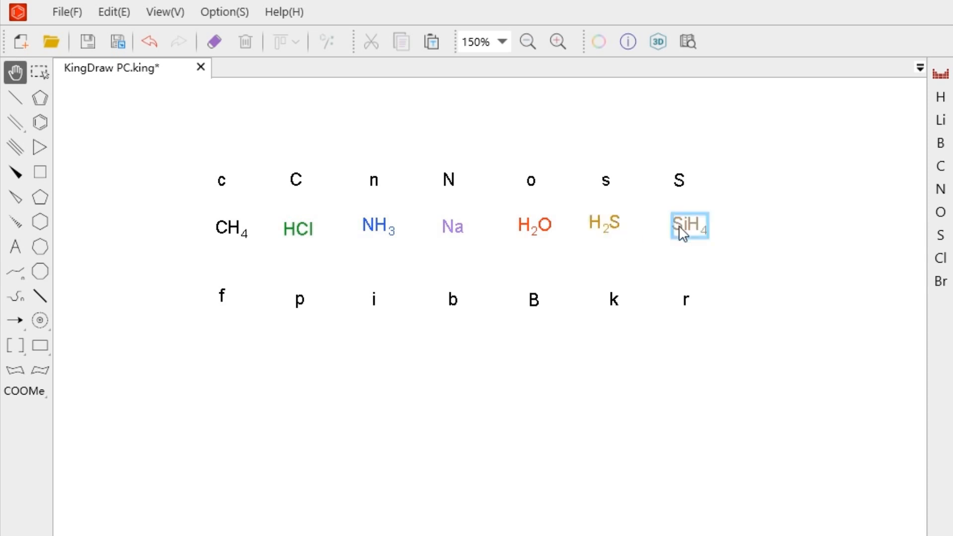
# Step: Place HF, PH3, HI, HBr and BH3 beneath their hotkey letters in the second row, and add the atom for r
pyautogui.click(227, 342)
pyautogui.click(304, 342)
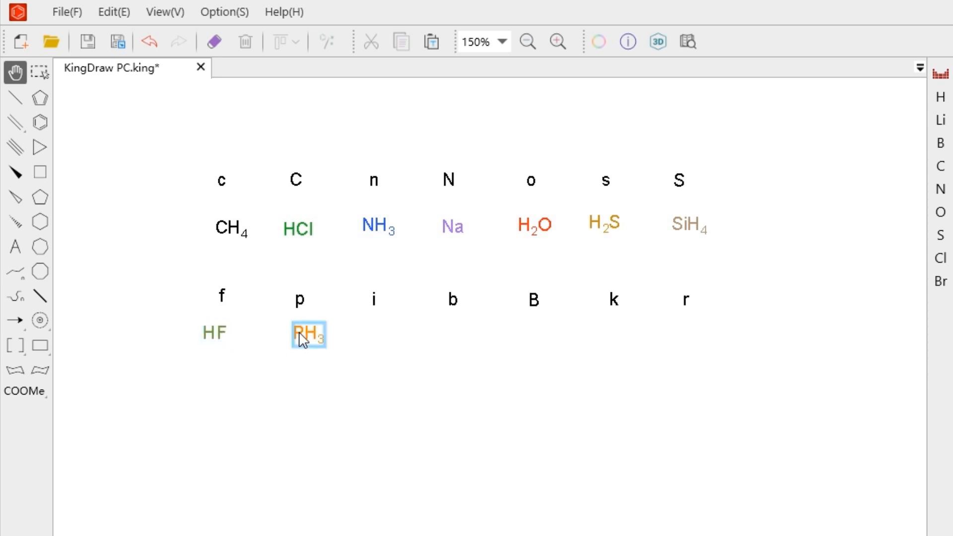
pyautogui.click(373, 335)
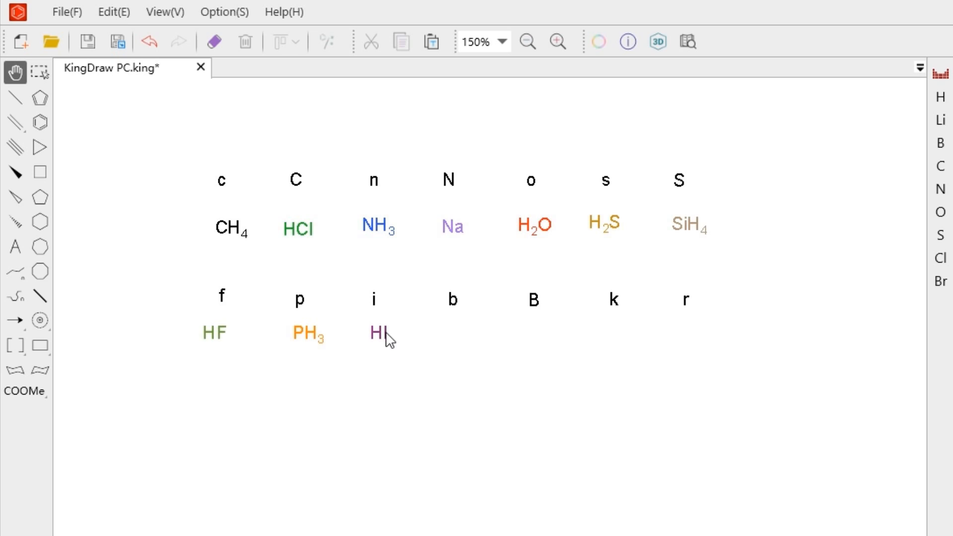
pyautogui.click(458, 340)
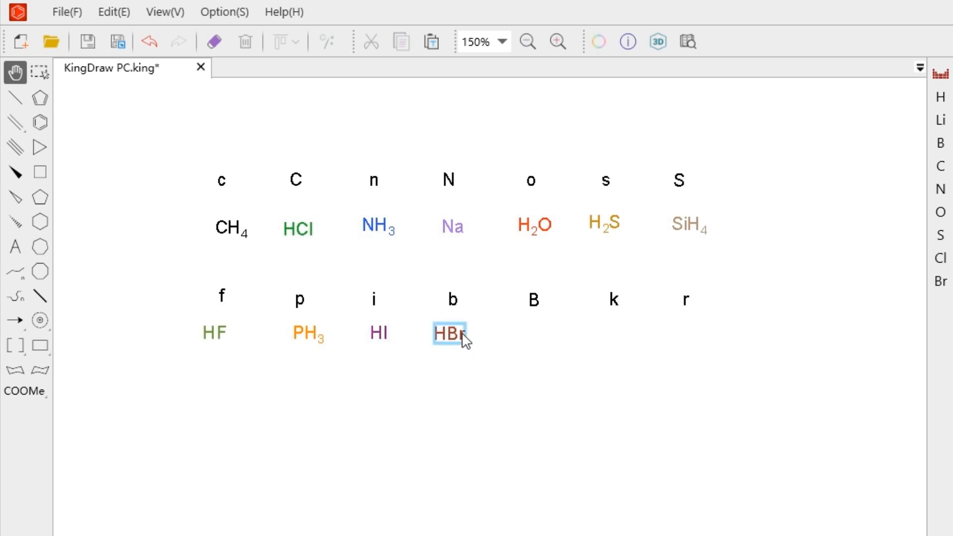
pyautogui.click(535, 339)
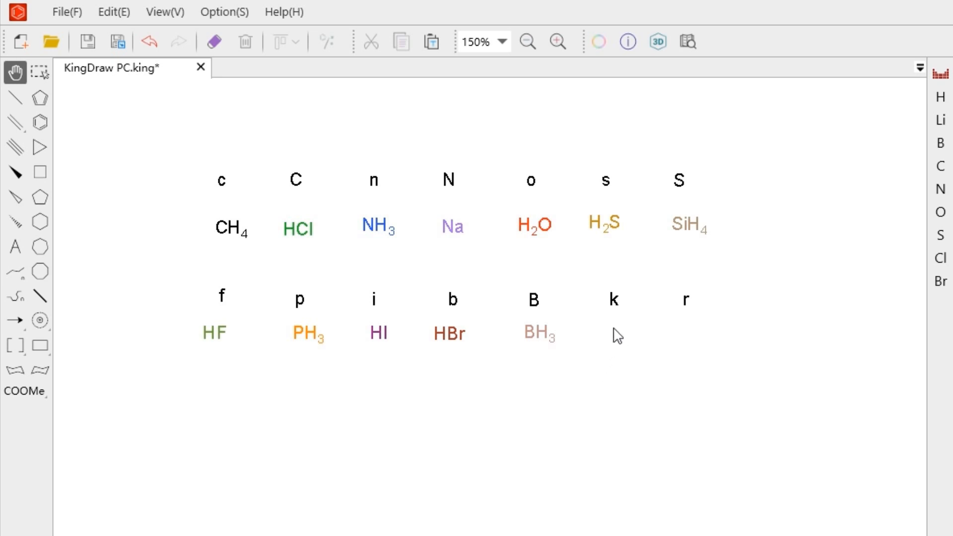
pyautogui.click(673, 333)
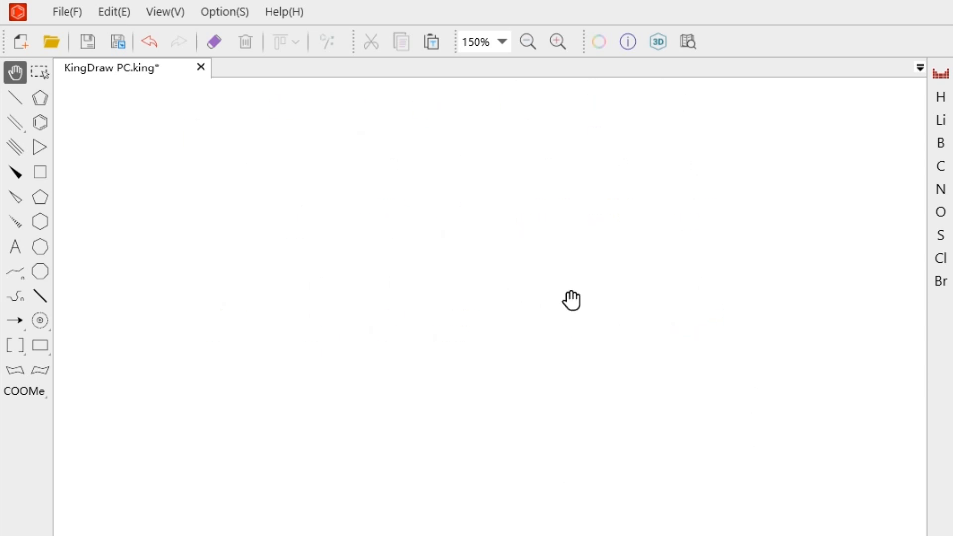
# Step: Draw a four-carbon zigzag chain in an empty area and make its first bond a double bond
pyautogui.click(16, 98)
pyautogui.click(355, 281)
pyautogui.click(390, 261)
pyautogui.click(423, 280)
pyautogui.click(375, 273)
# Step: Label the second, third and fourth atoms of the chain explicitly as carbon
pyautogui.press('c')
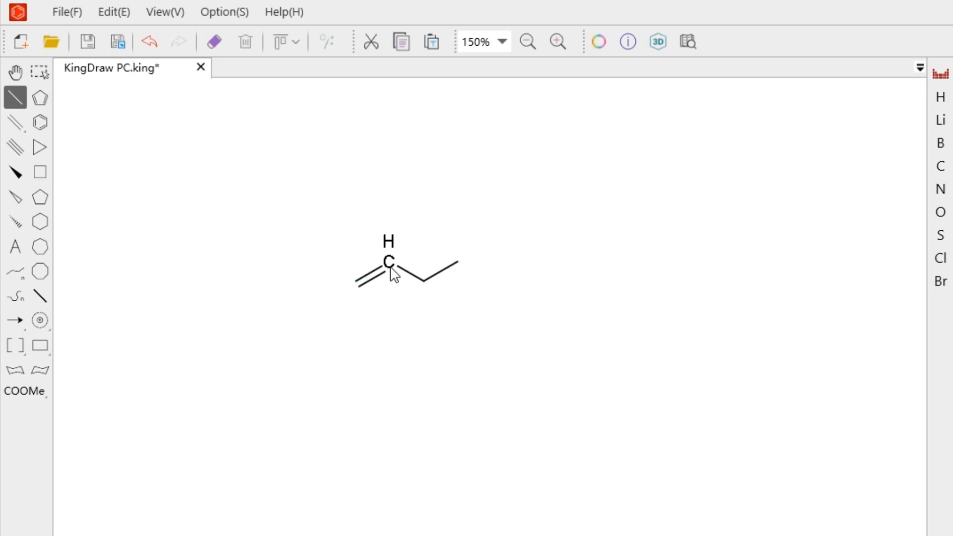
pyautogui.press('c')
pyautogui.press('c')
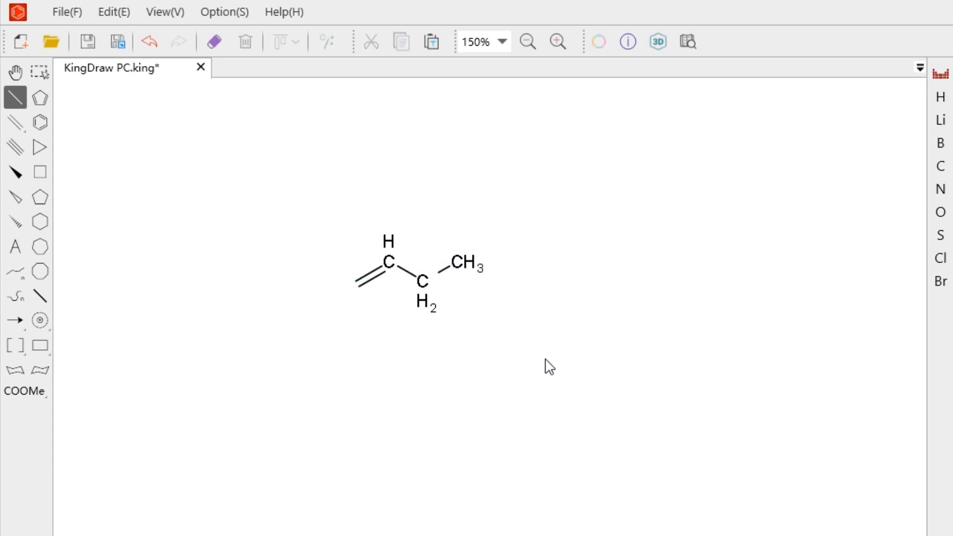
# Step: Edit the third atom's label to C and the end atom's label to CH2
pyautogui.click(17, 248)
pyautogui.click(426, 305)
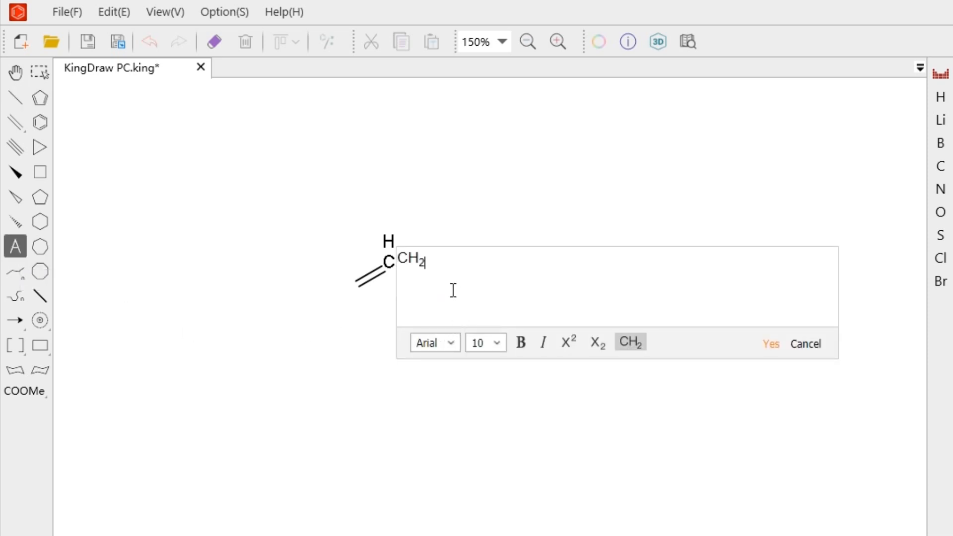
pyautogui.click(771, 344)
pyautogui.click(482, 274)
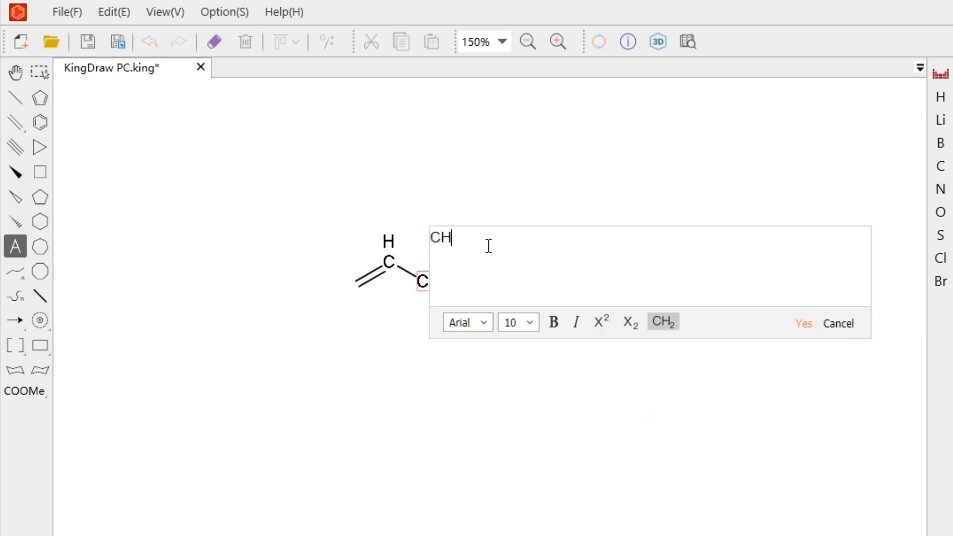
pyautogui.write('2')
pyautogui.click(804, 324)
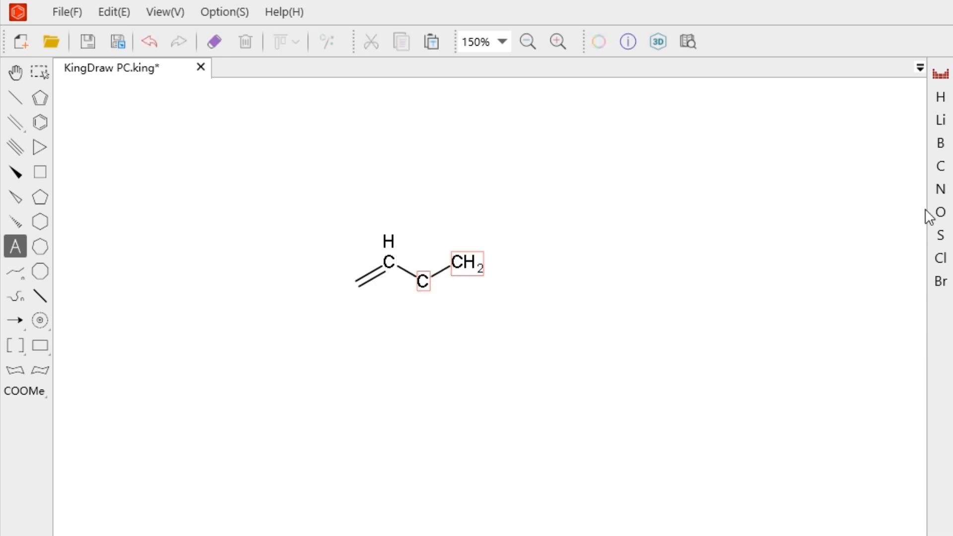
# Step: Place a separate oxygen atom beside the chain and remove the H2 from its label, leaving only O
pyautogui.click(941, 212)
pyautogui.click(648, 269)
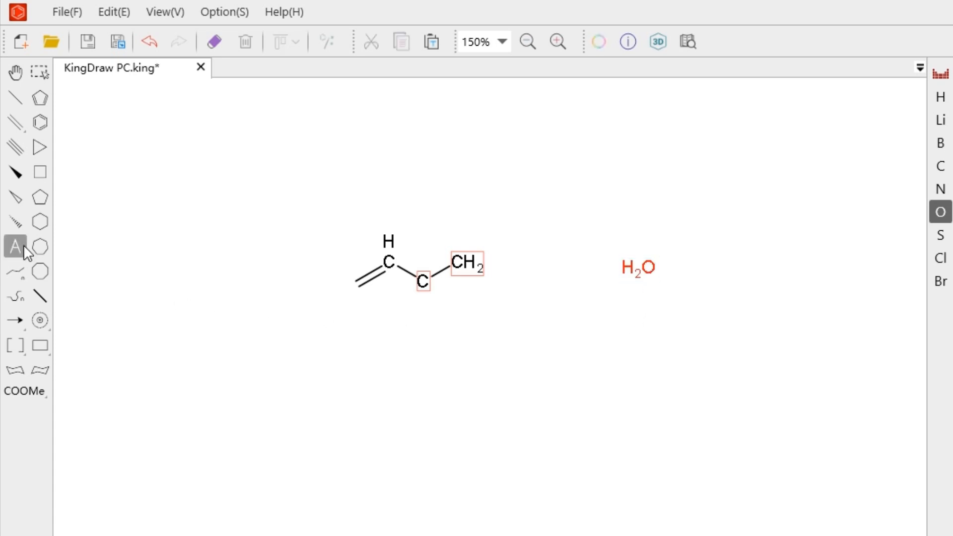
pyautogui.click(15, 247)
pyautogui.click(635, 277)
pyautogui.moveTo(481, 247); pyautogui.dragTo(448, 262)
pyautogui.press('BackSpace')
pyautogui.click(832, 329)
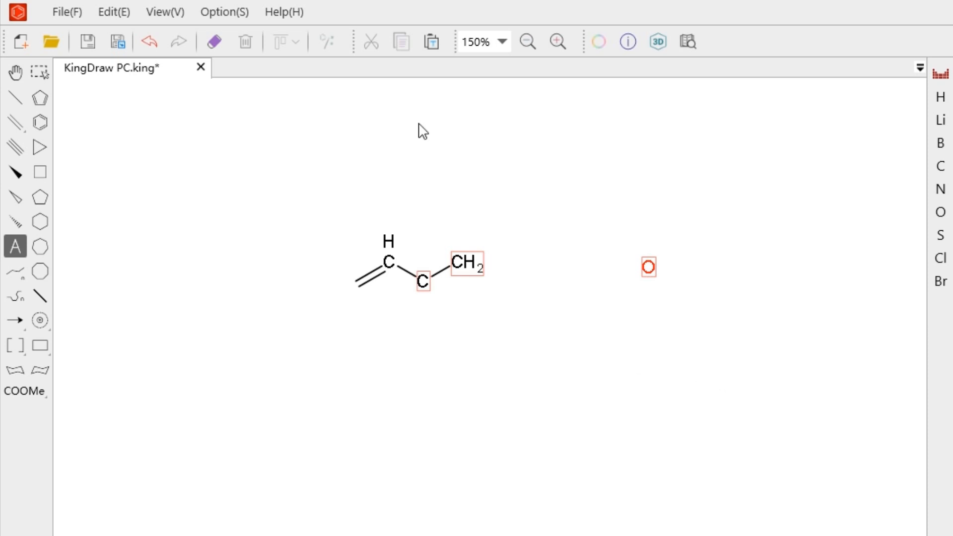
# Step: Turn off the display of chemical warnings
pyautogui.click(225, 11)
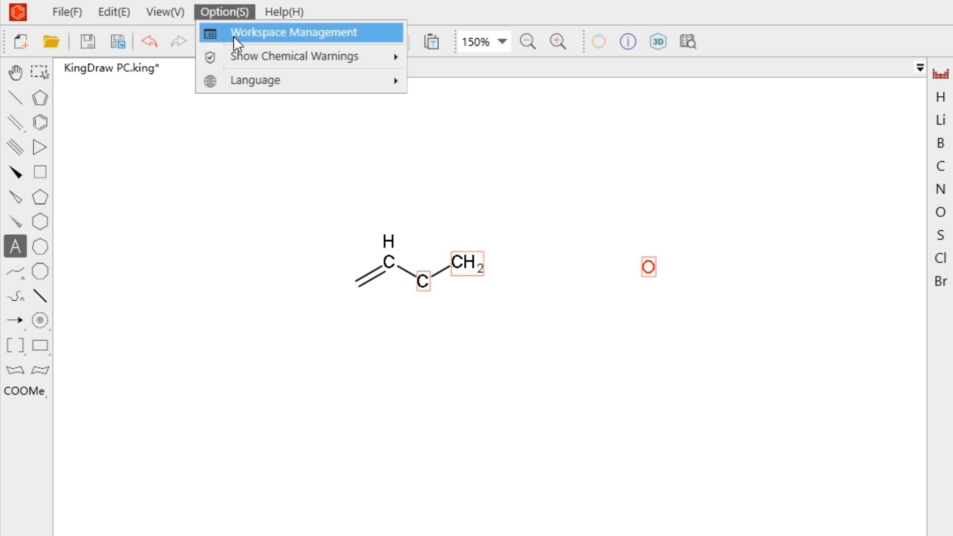
pyautogui.moveTo(239, 55)
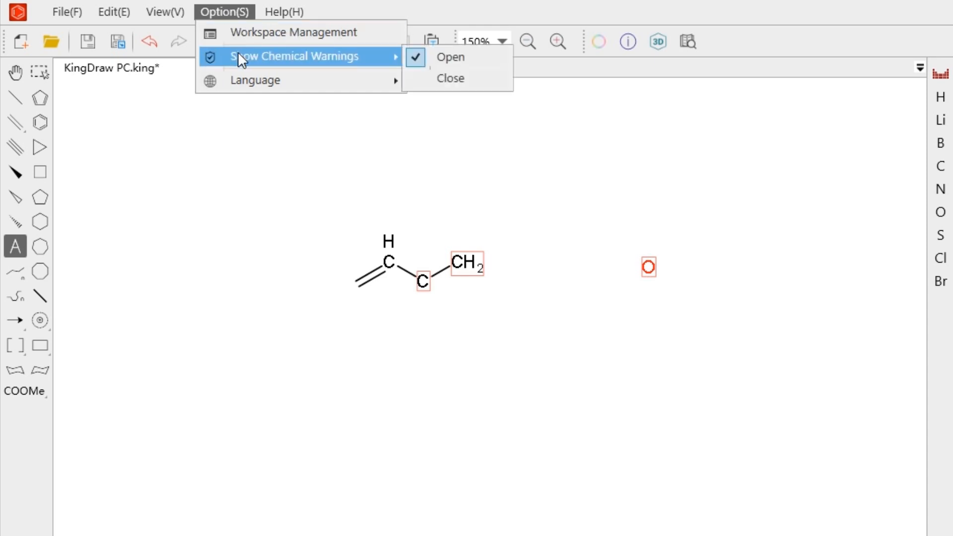
pyautogui.click(443, 78)
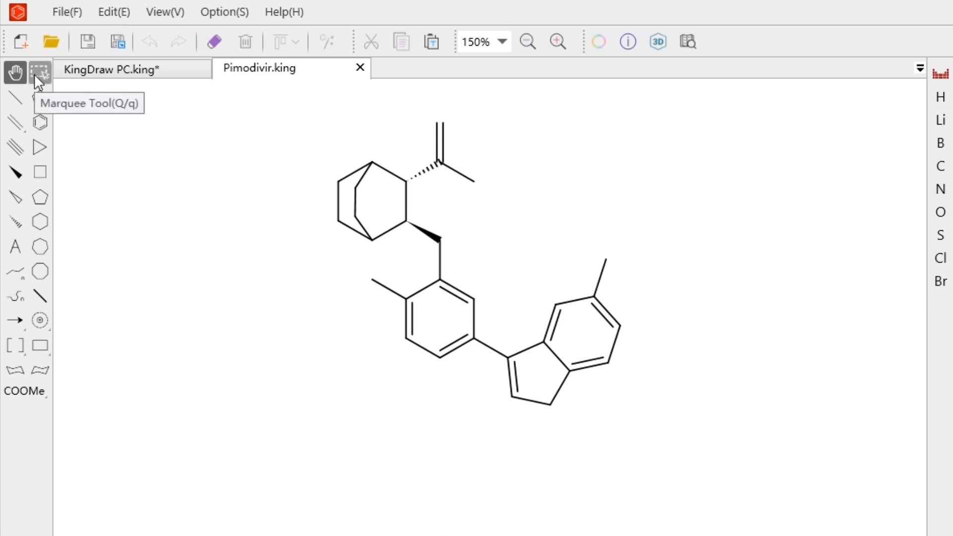
# Step: Change the two end atoms of the hashed-bonded acid group in the Pimodivir skeleton to oxygen
pyautogui.click(35, 73)
pyautogui.press('o')
pyautogui.press('o')
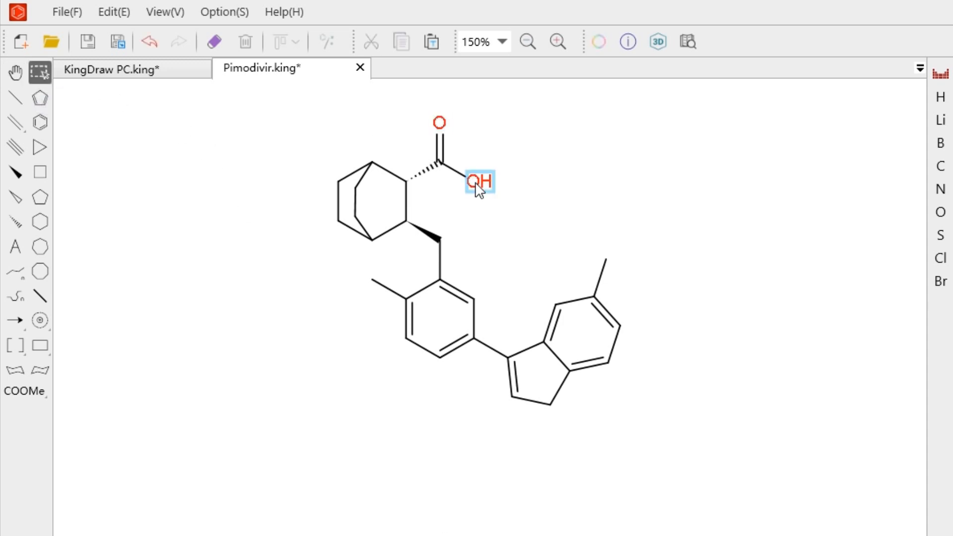
# Step: Change the wedge-bonded linker atom and four ring atoms of Pimodivir to nitrogen, and both ring methyl groups to fluorine
pyautogui.press('n')
pyautogui.press('n')
pyautogui.press('n')
pyautogui.press('n')
pyautogui.press('n')
pyautogui.press('f')
pyautogui.press('f')
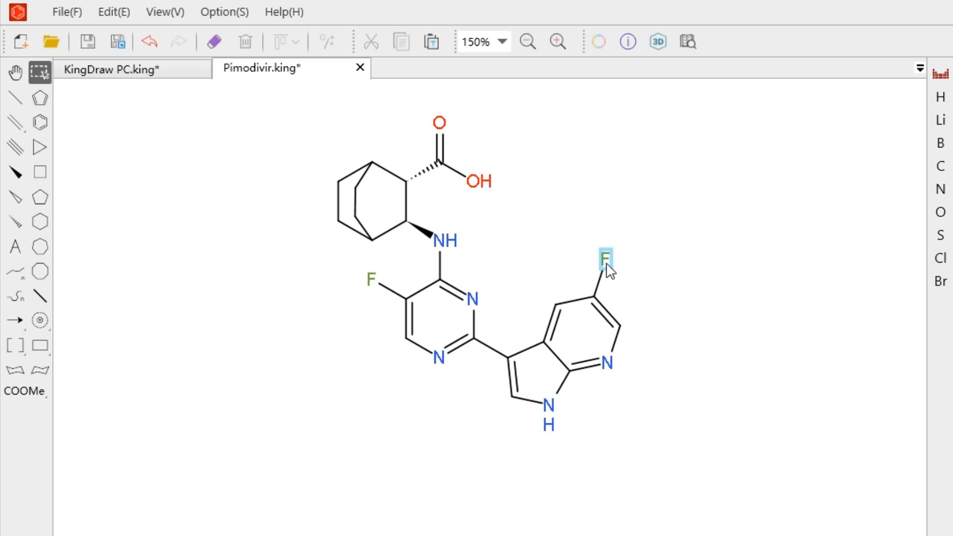
pyautogui.press('o')
pyautogui.press('f')
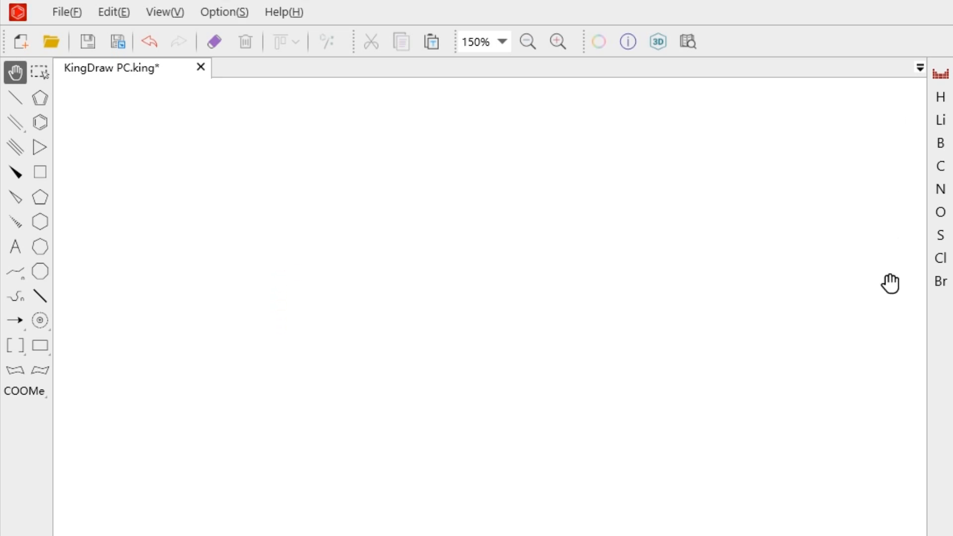
# Step: Toggle F in the periodic table's common element list and remove O, S, Cl and Br from that list
pyautogui.click(939, 75)
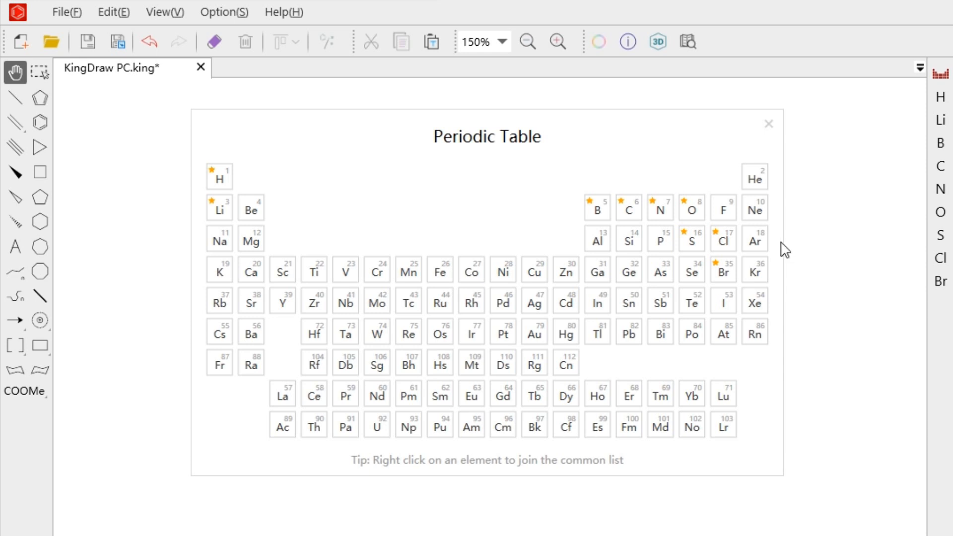
pyautogui.rightClick(724, 215)
pyautogui.rightClick(726, 217)
pyautogui.rightClick(731, 244)
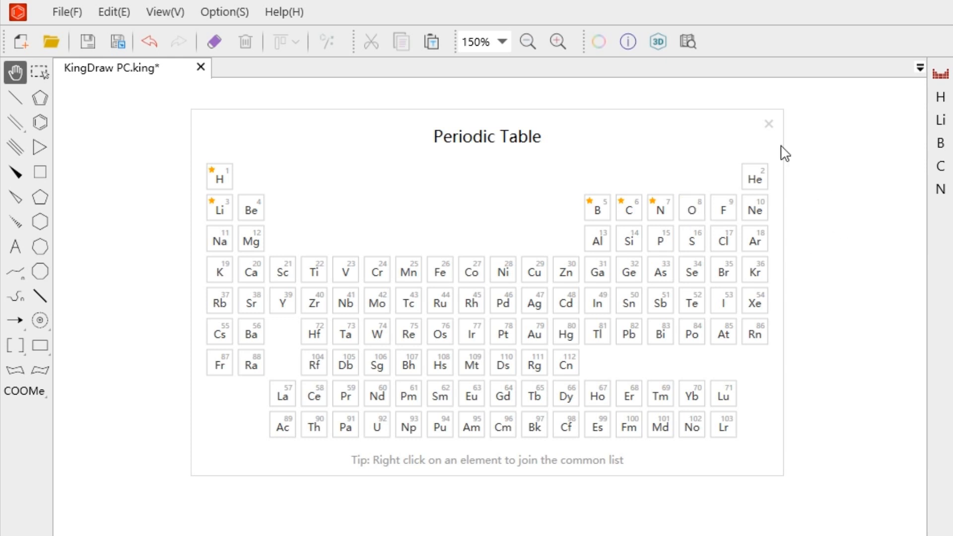
pyautogui.click(768, 124)
# Step: Recolor the HO and double-bonded O labels of the selenium-containing amino acid black
pyautogui.moveTo(593, 96); pyautogui.dragTo(666, 236)
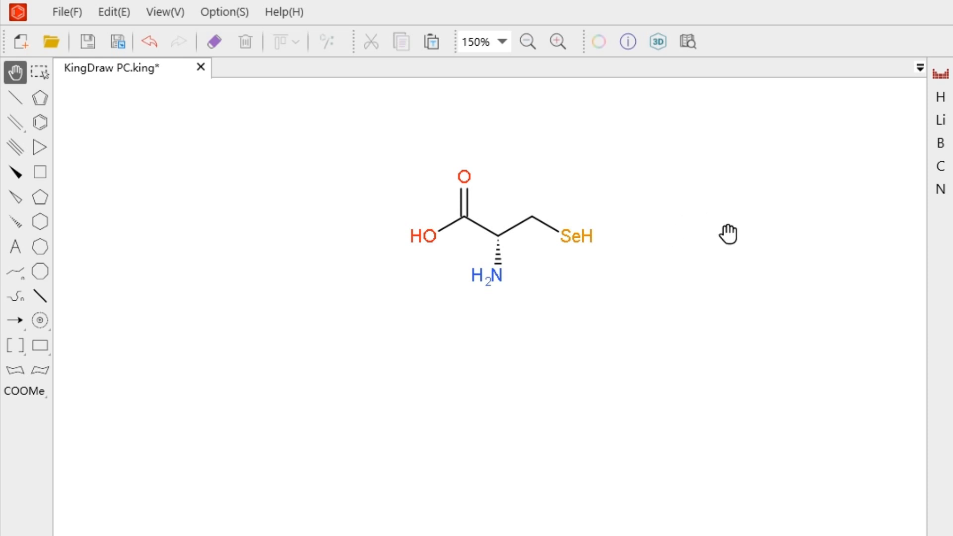
pyautogui.click(40, 73)
pyautogui.click(423, 235)
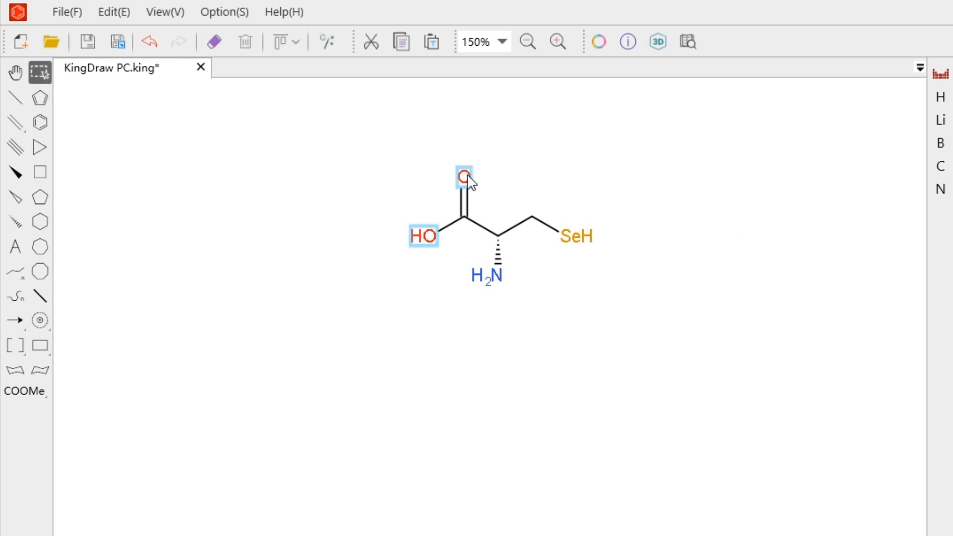
pyautogui.keyDown('shift'); pyautogui.click(468, 177); pyautogui.keyUp('shift')
pyautogui.click(600, 41)
pyautogui.click(511, 478)
pyautogui.click(556, 283)
# Step: Recolor the H2N label of the amino acid orange
pyautogui.click(499, 281)
pyautogui.click(599, 42)
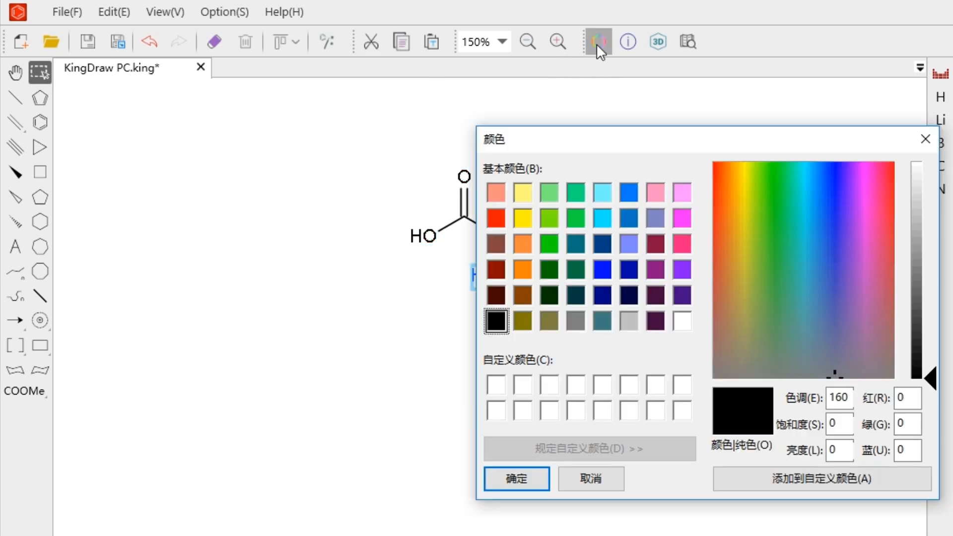
pyautogui.click(522, 240)
pyautogui.click(516, 477)
# Step: Recolor the SeH label of the amino acid red
pyautogui.click(577, 237)
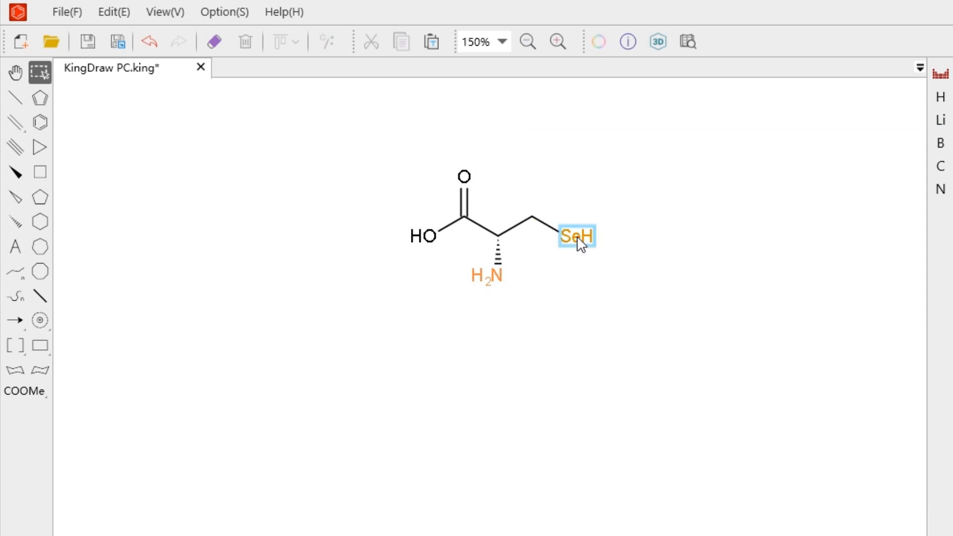
pyautogui.click(600, 41)
pyautogui.click(496, 215)
pyautogui.click(515, 479)
pyautogui.click(686, 275)
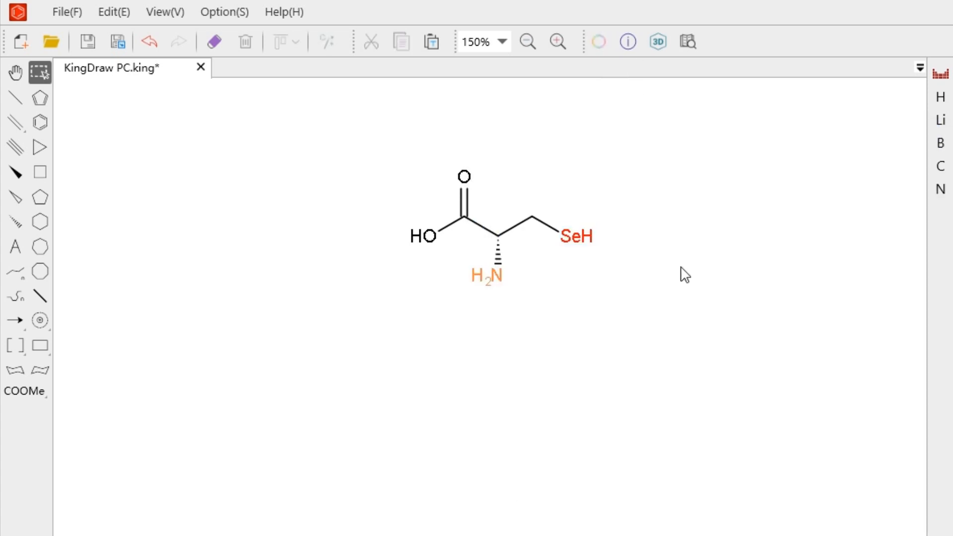